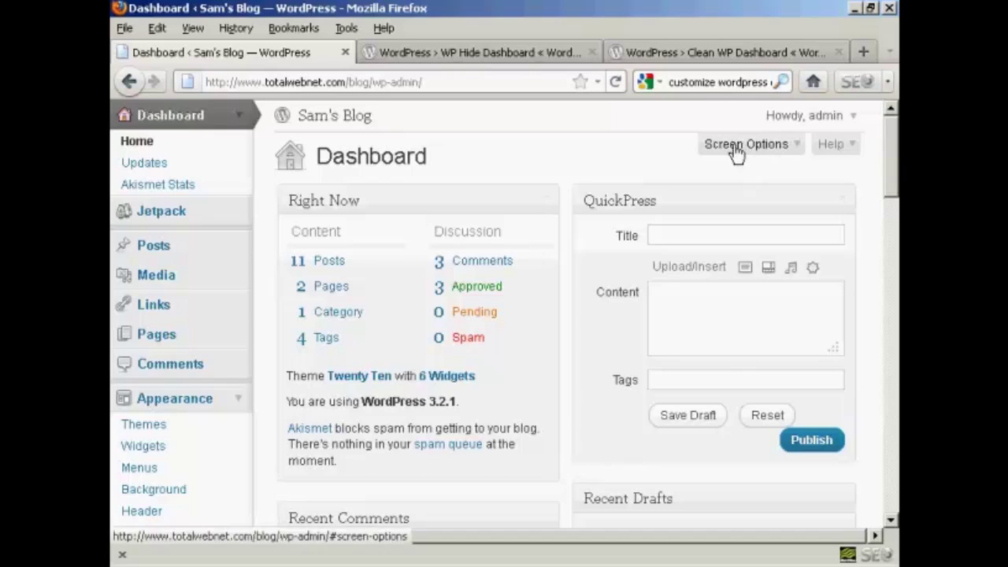
In Screen Options, uncheck the WordPress Blog and Other WordPress News widgets
left_click(796, 147)
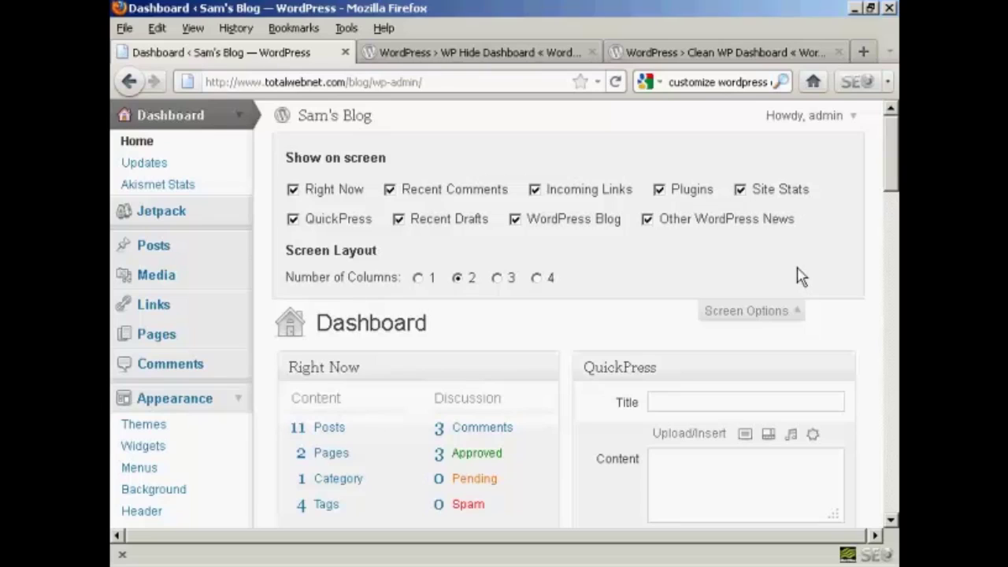
left_click(516, 221)
left_click(647, 221)
Switch the dashboard to a 1-column layout
left_click_drag(894, 157, 893, 248)
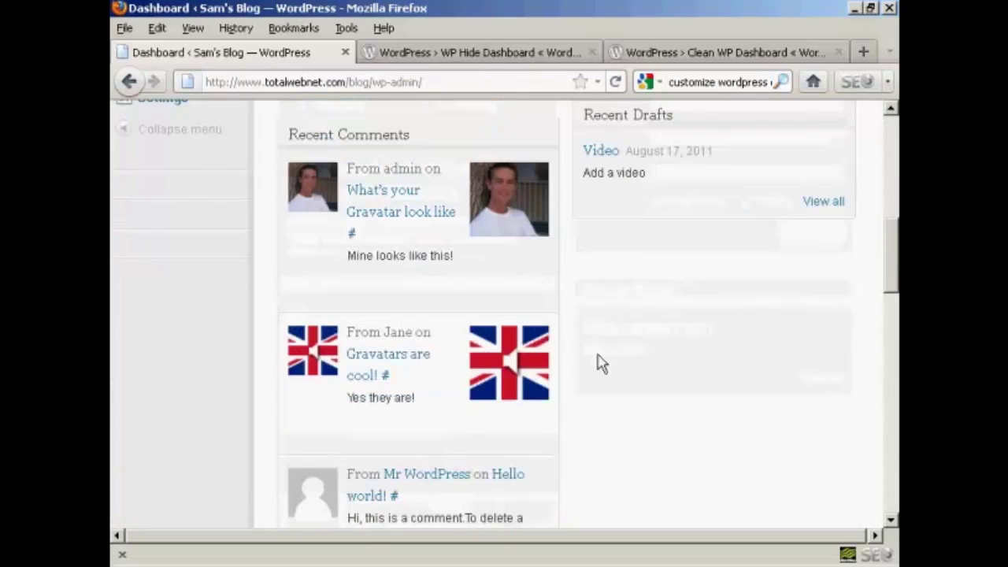
left_click_drag(892, 236, 893, 270)
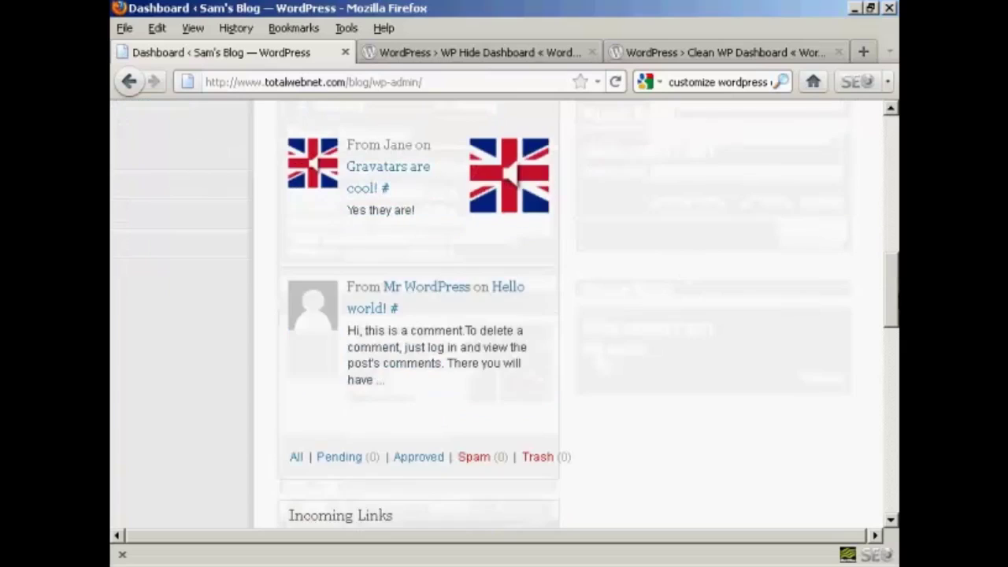
scroll(507, 175, "down", 3)
left_click_drag(892, 344, 893, 109)
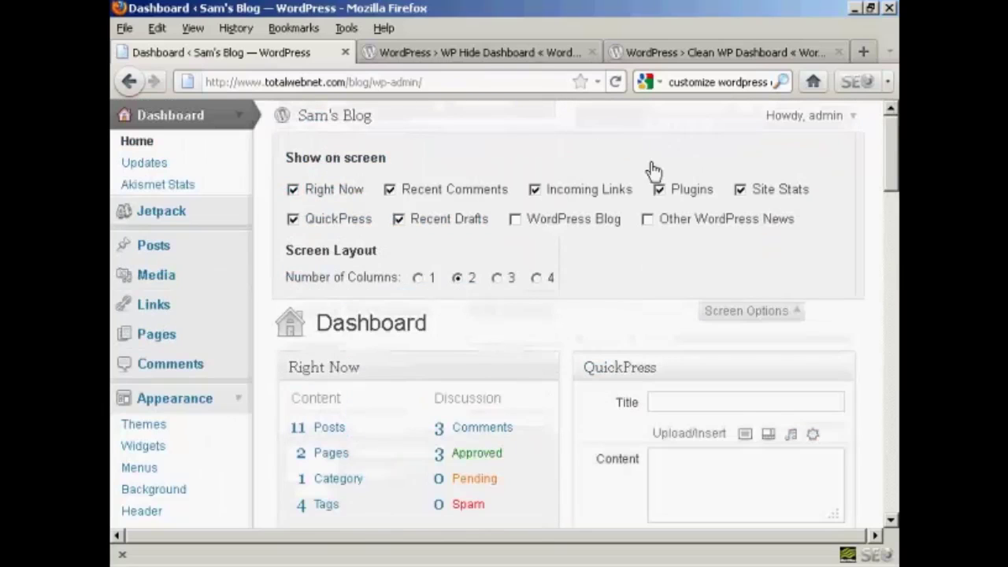
left_click(420, 282)
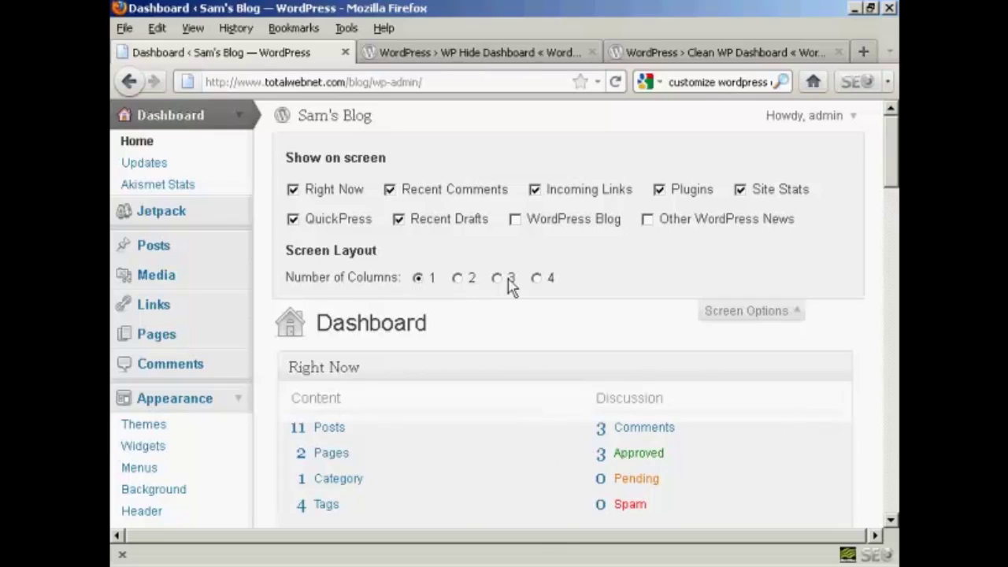
mouse_move(892, 152)
left_mouse_down()
mouse_move(894, 271)
mouse_move(891, 136)
left_mouse_up()
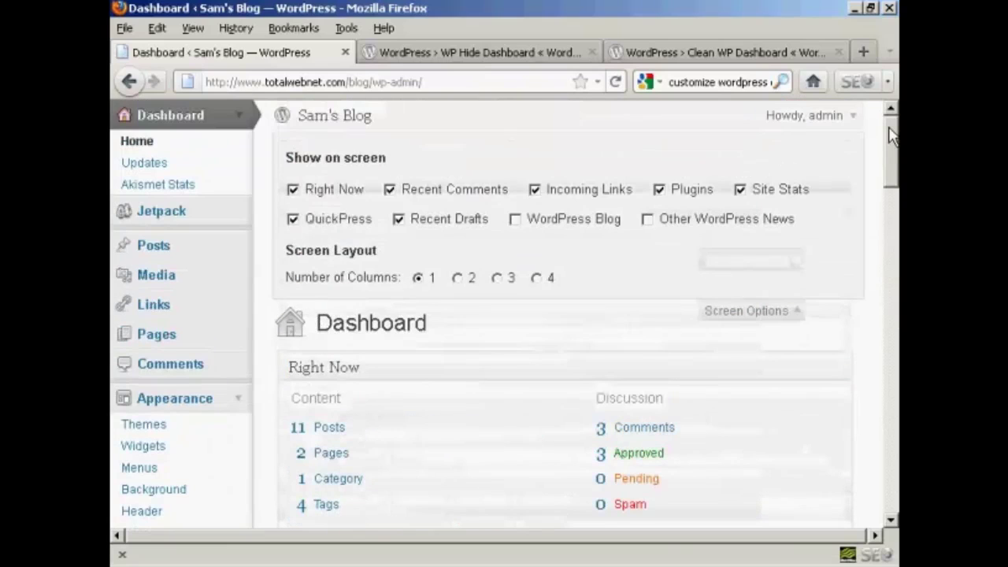
left_click(458, 279)
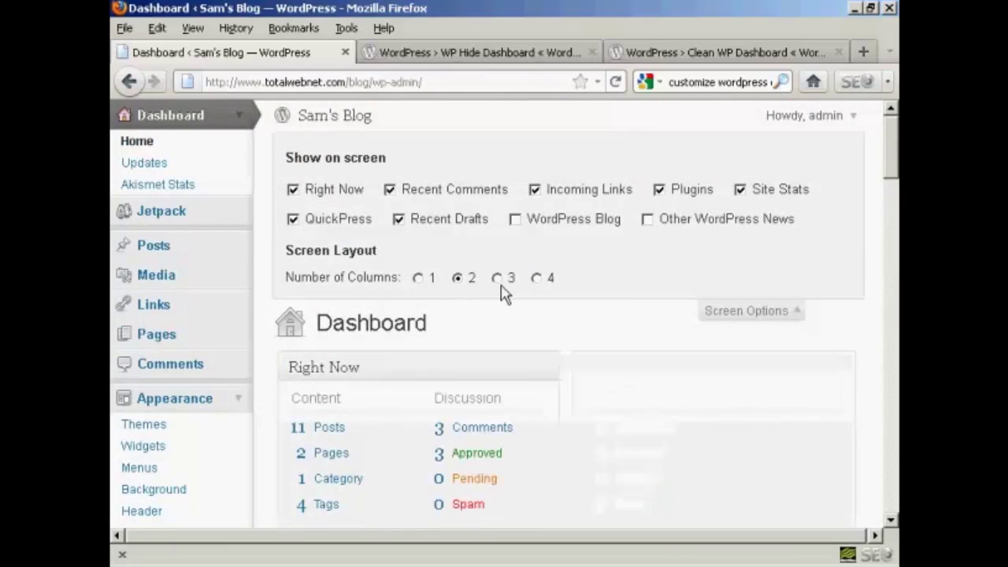
Collapse Recent Comments, move it to the top of the right column beside Right Now, and expand it again
left_click_drag(894, 150, 895, 189)
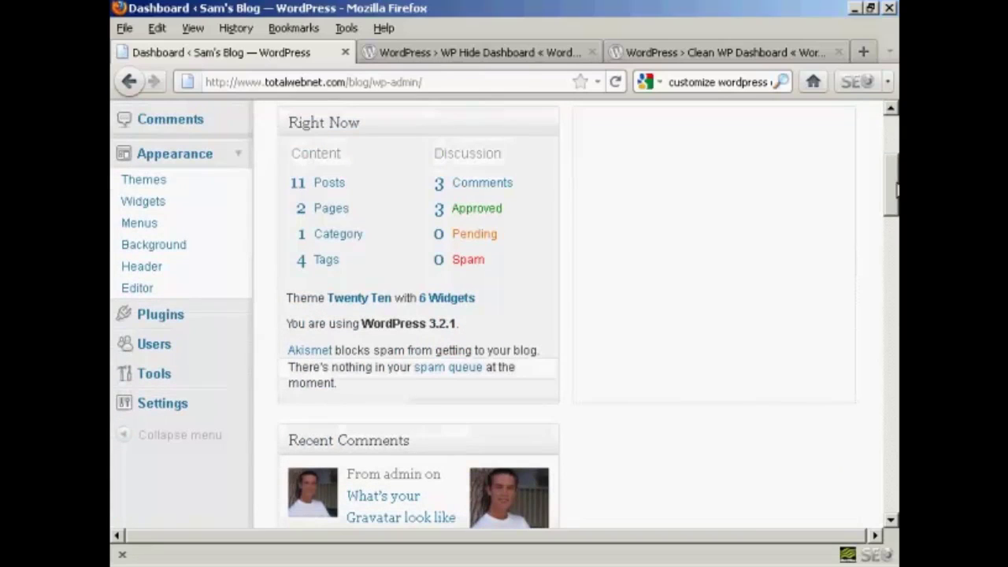
left_click(426, 444)
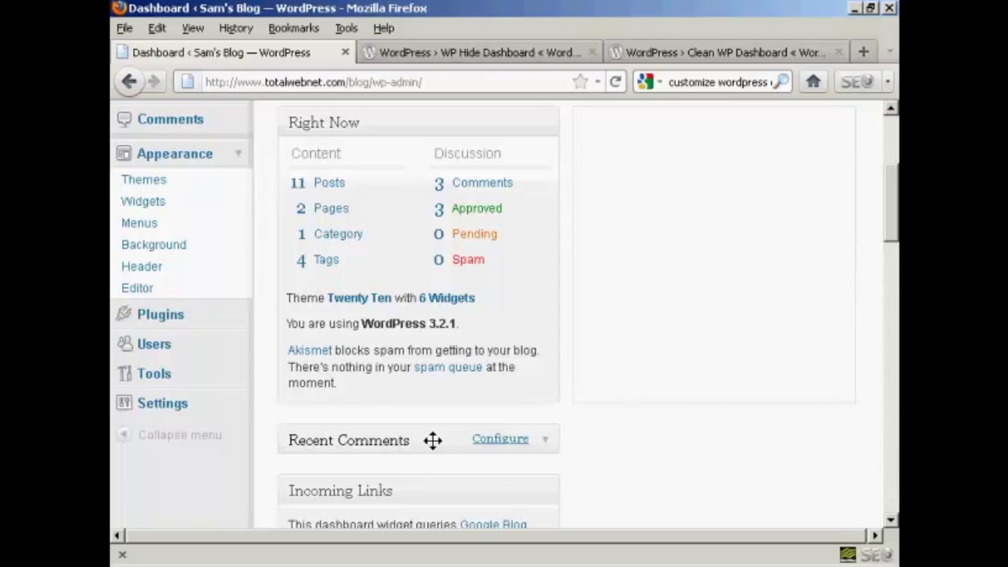
left_click_drag(477, 438, 756, 128)
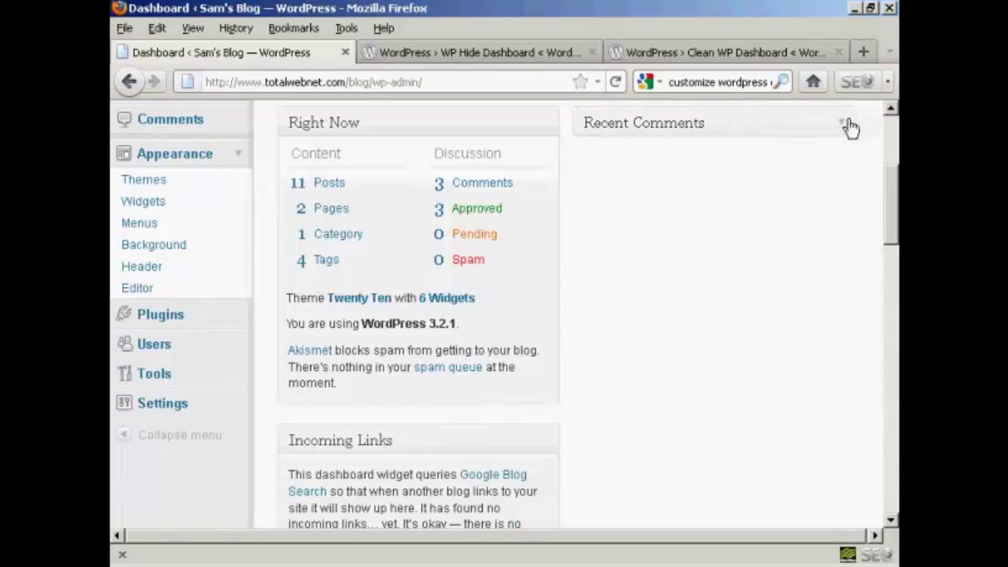
mouse_move(890, 202)
left_mouse_down()
mouse_move(895, 175)
mouse_move(895, 191)
left_mouse_up()
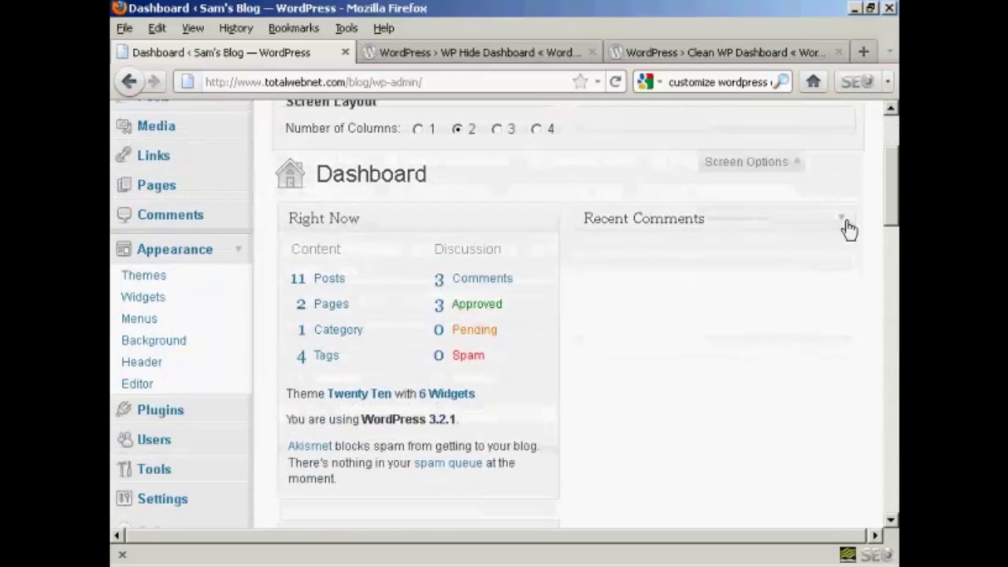
left_click(843, 225)
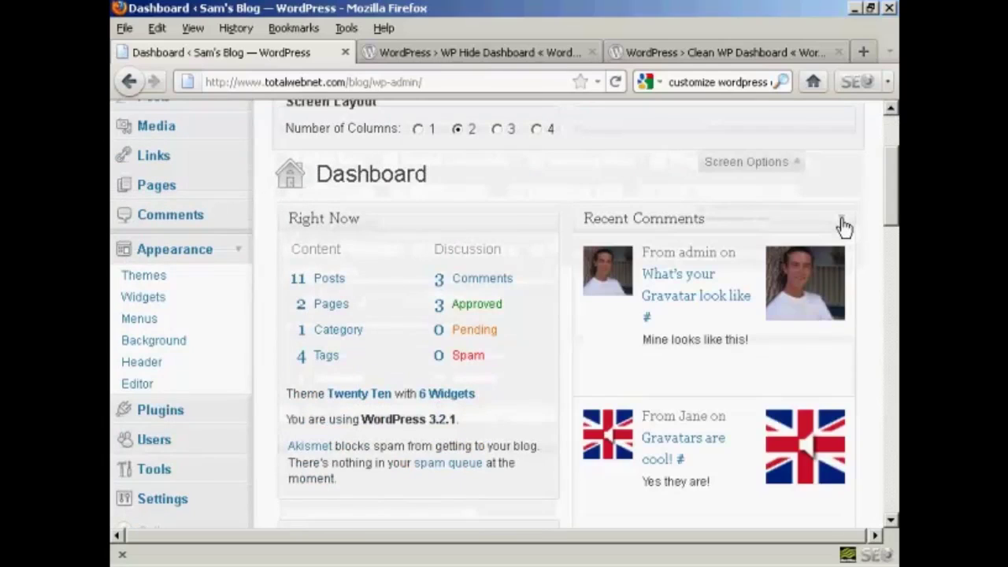
left_click_drag(892, 226, 892, 199)
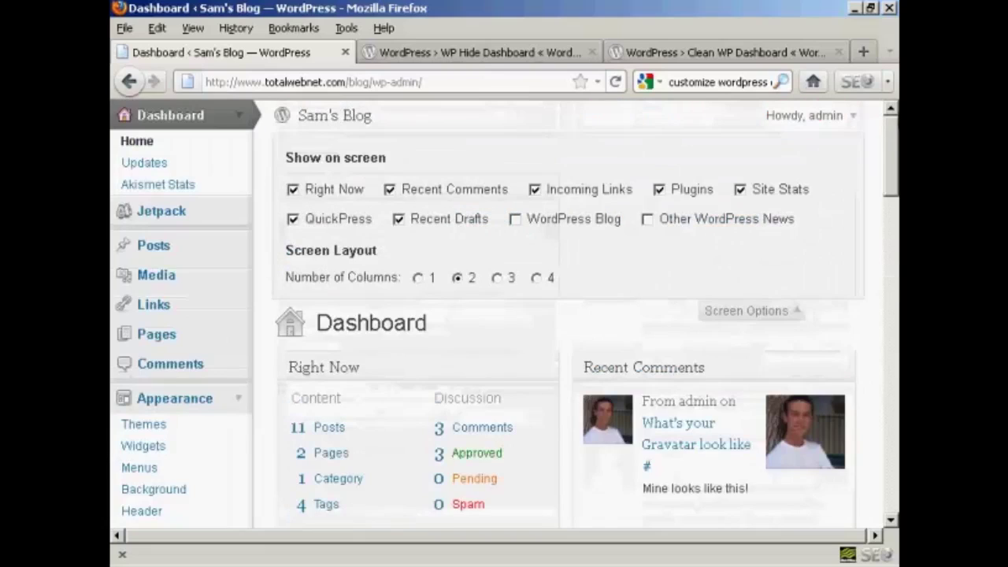
left_click(793, 314)
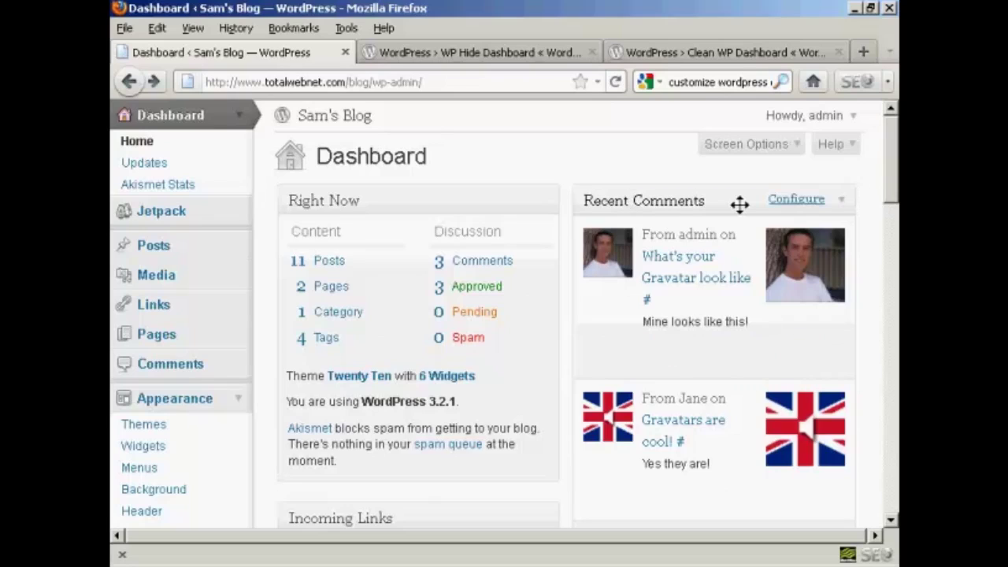
Change the Recent Comments widget's number of comments from 5 to 4 and submit
left_click(810, 203)
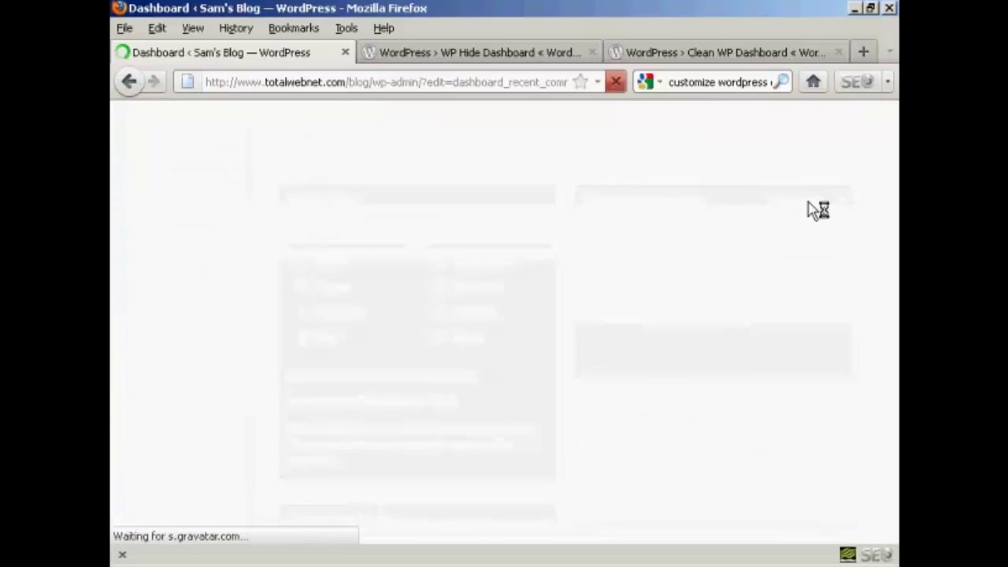
scroll(816, 209, "down", 2)
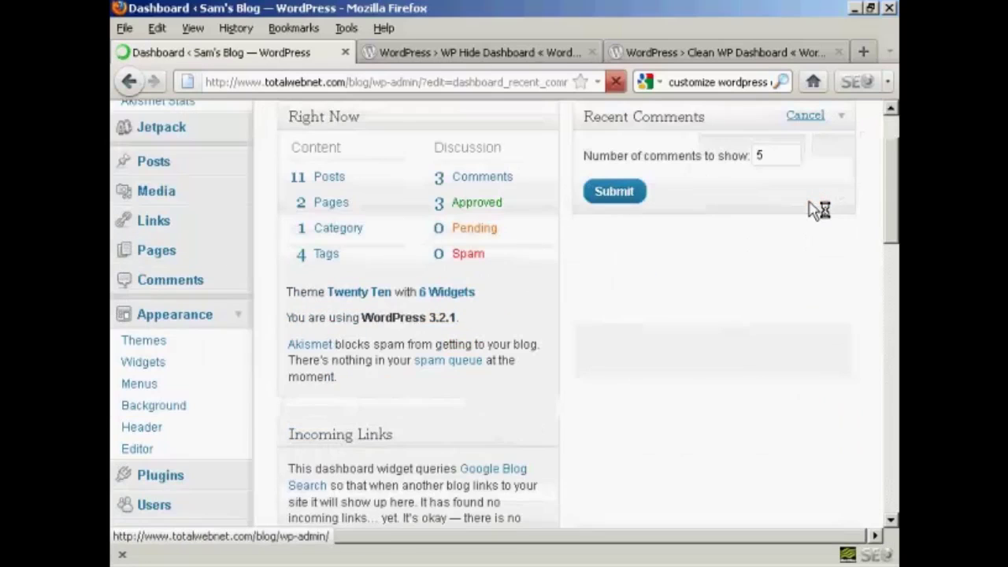
double_click(760, 155)
type("4")
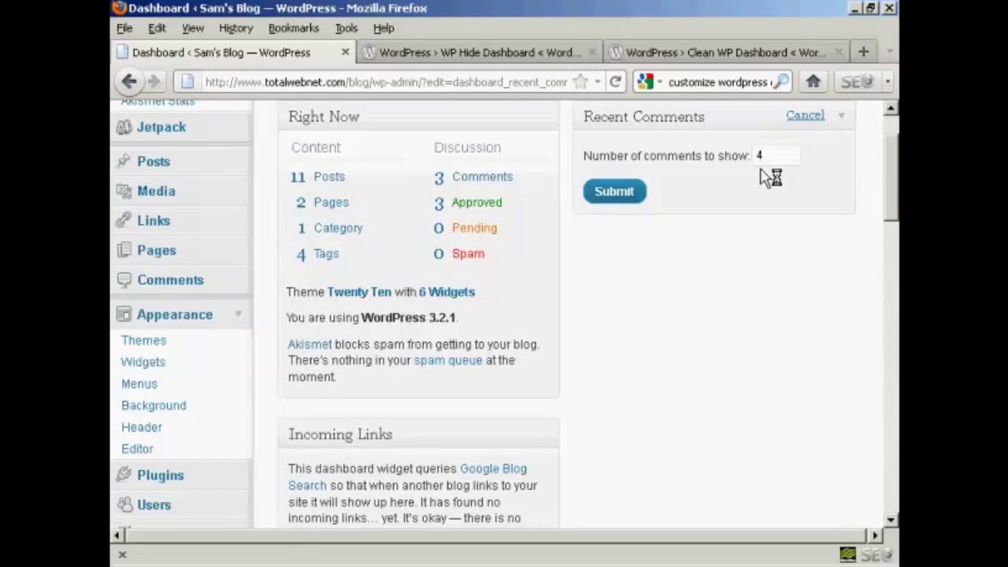
left_click(619, 202)
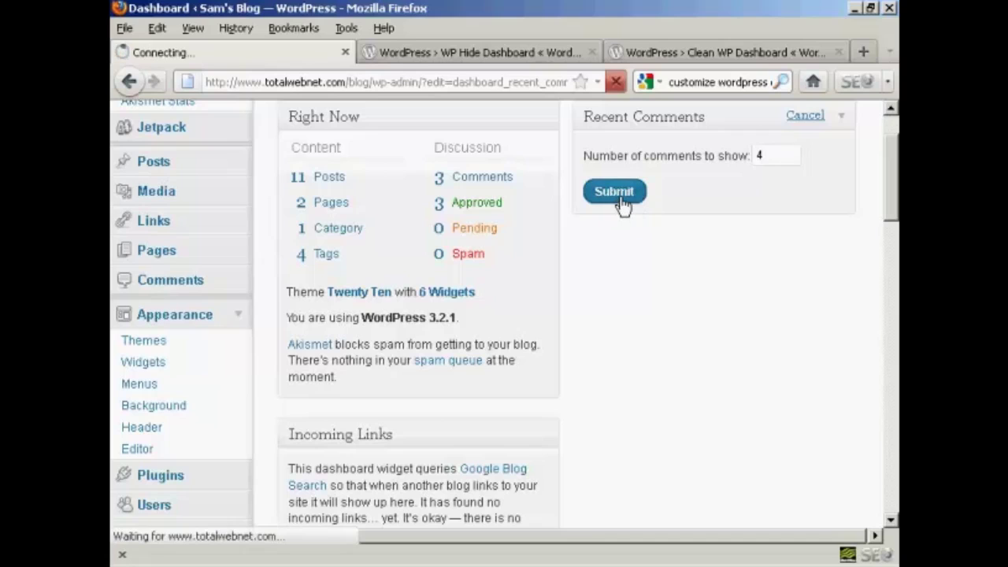
scroll(873, 152, "down", 2)
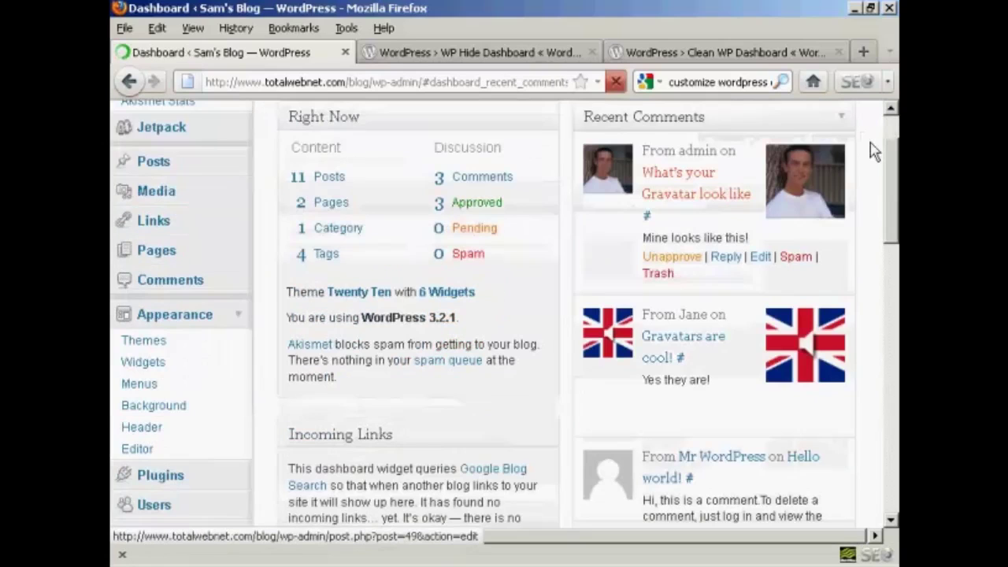
Configure the Incoming Links widget to list 12 items and submit the settings
left_click_drag(894, 189, 894, 274)
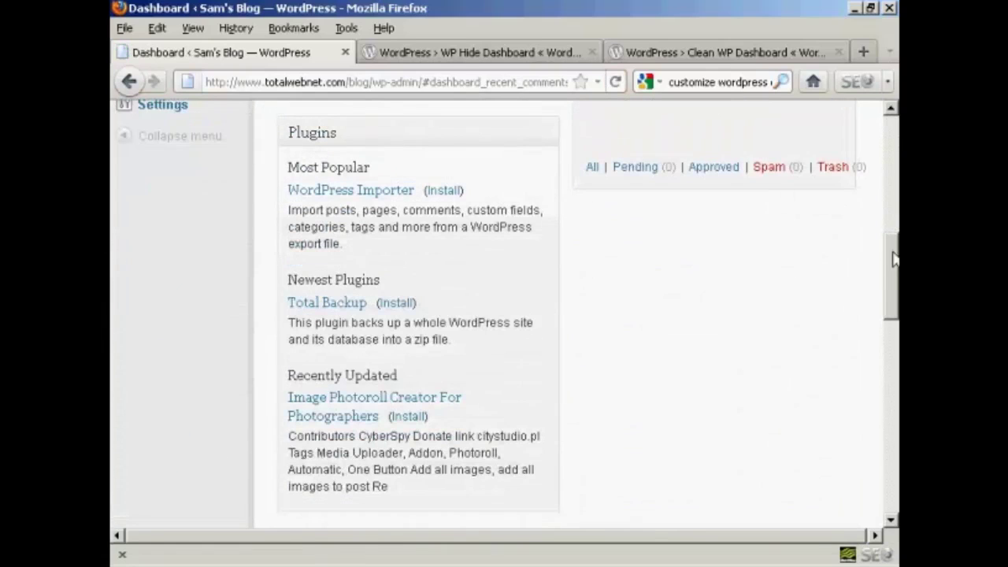
left_click_drag(895, 244, 895, 184)
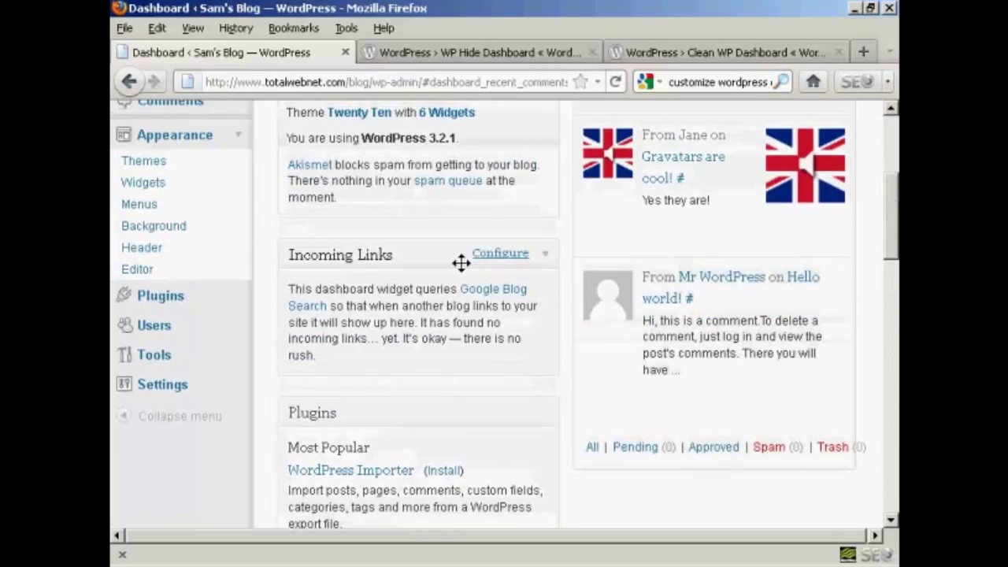
left_click(511, 262)
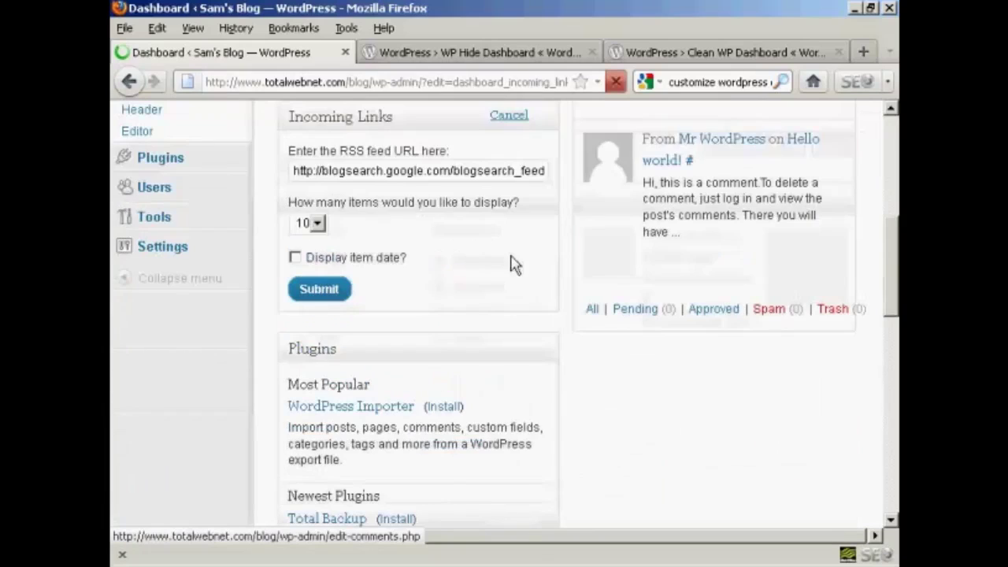
left_click(318, 223)
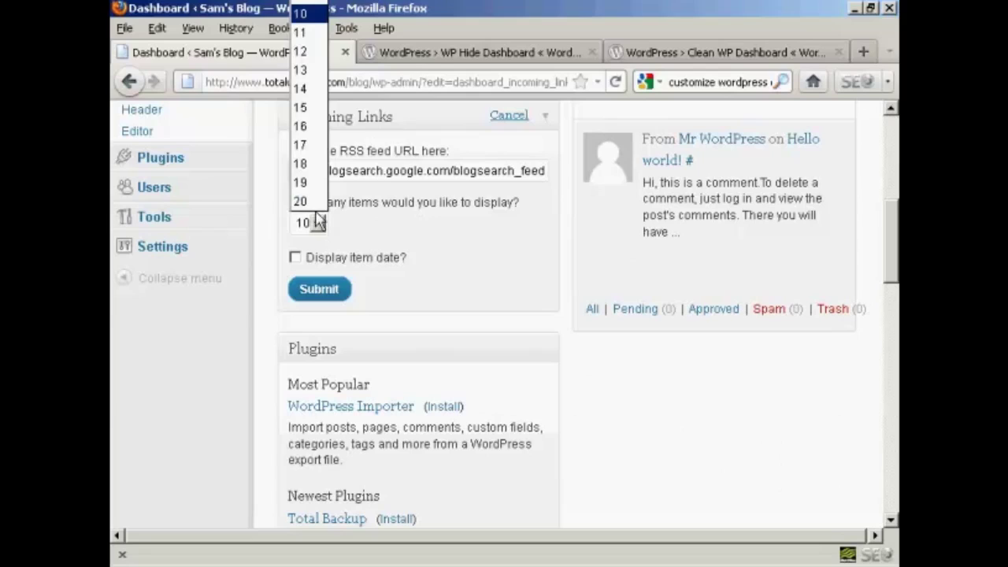
left_click(307, 52)
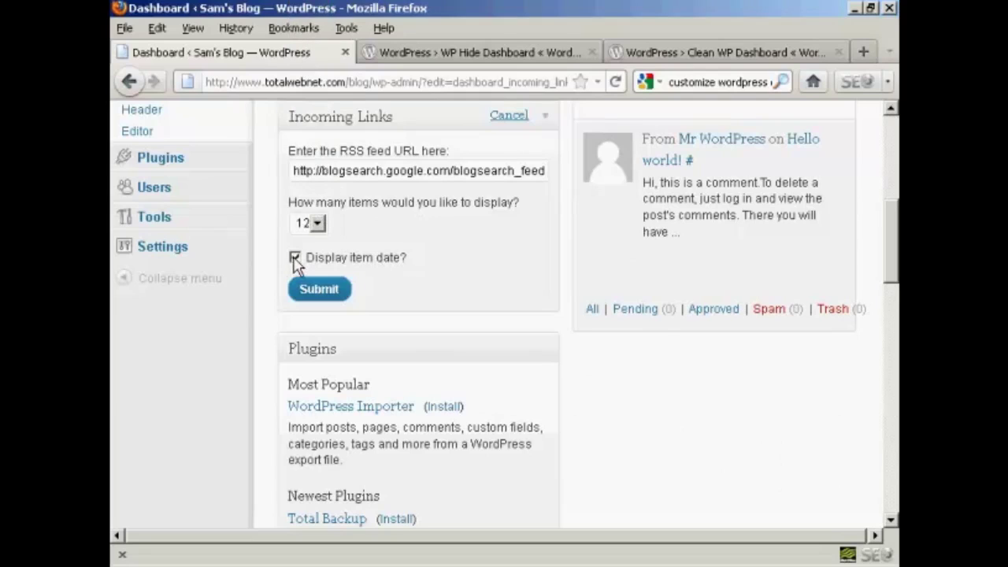
left_click(323, 296)
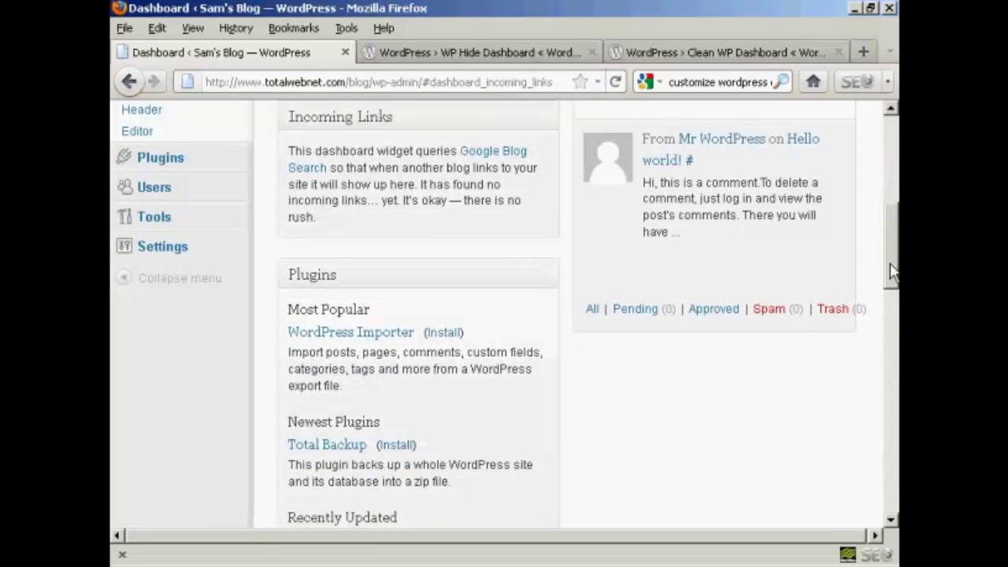
left_click_drag(889, 268, 890, 149)
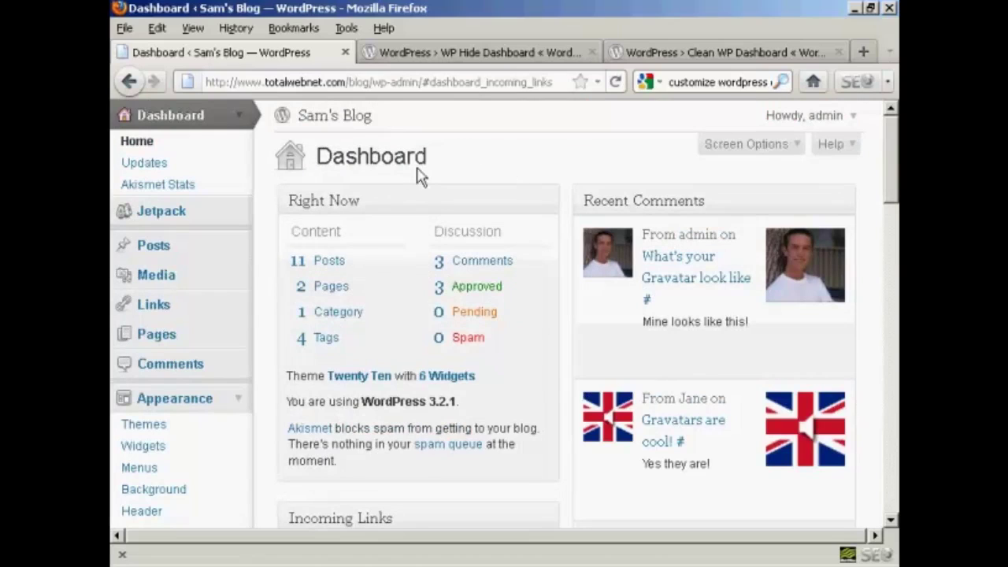
View the WP Hide Dashboard plugin page, then the Clean WP Dashboard plugin page
left_click(519, 57)
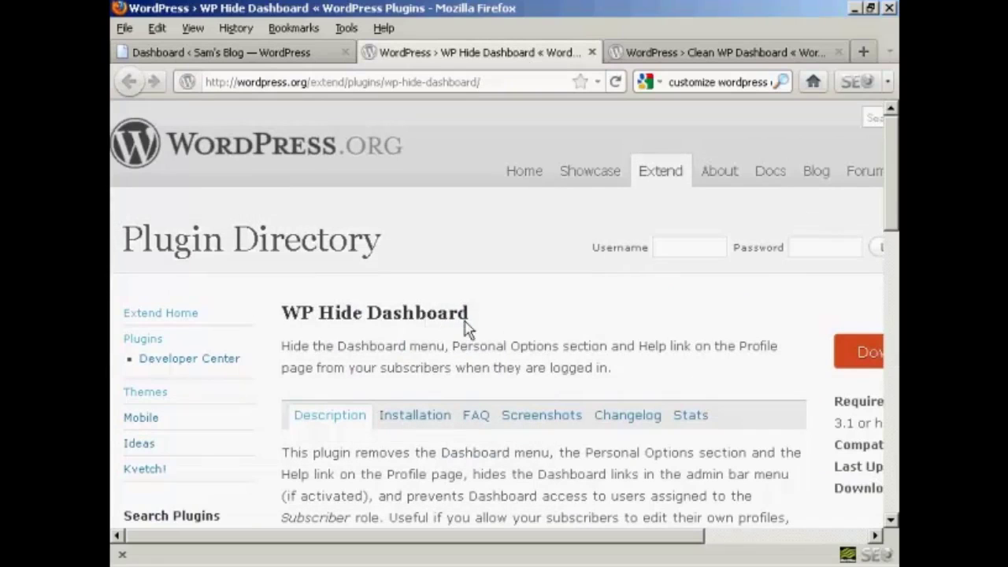
left_click(703, 55)
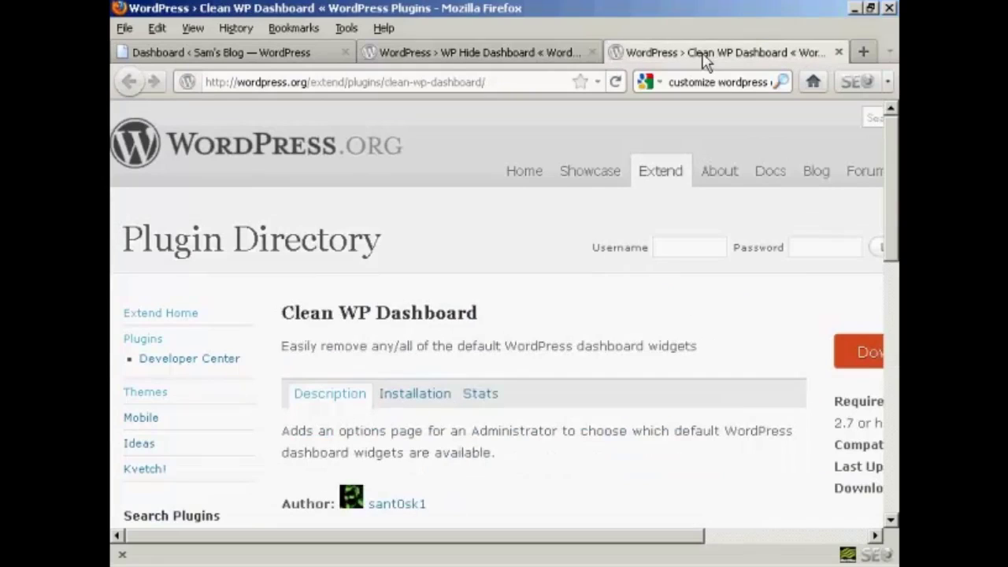